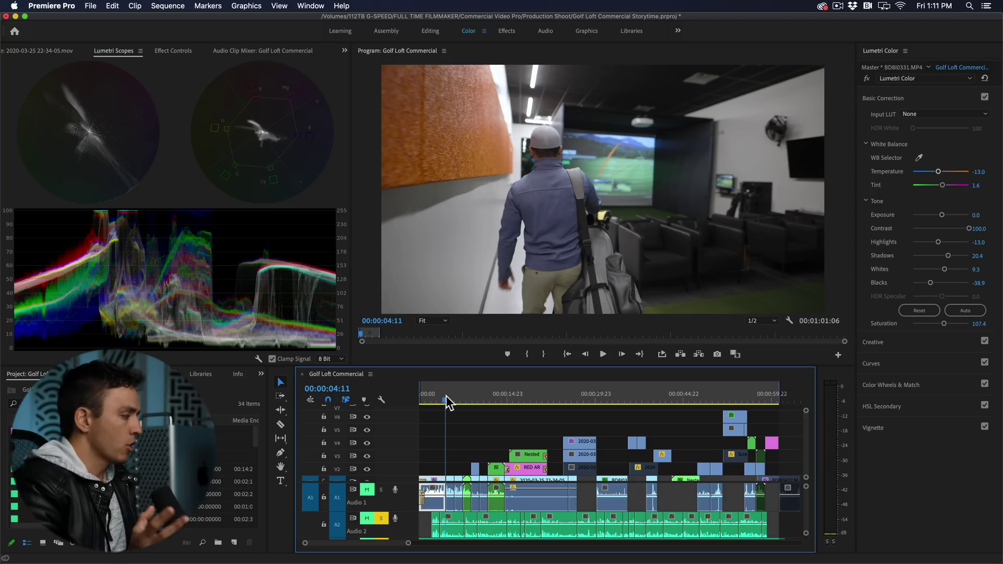
Move the playhead to the golf simulator shot near 00:00:55:03 and deselect all clips
{"action": "left_click", "coordinate": [744, 402]}
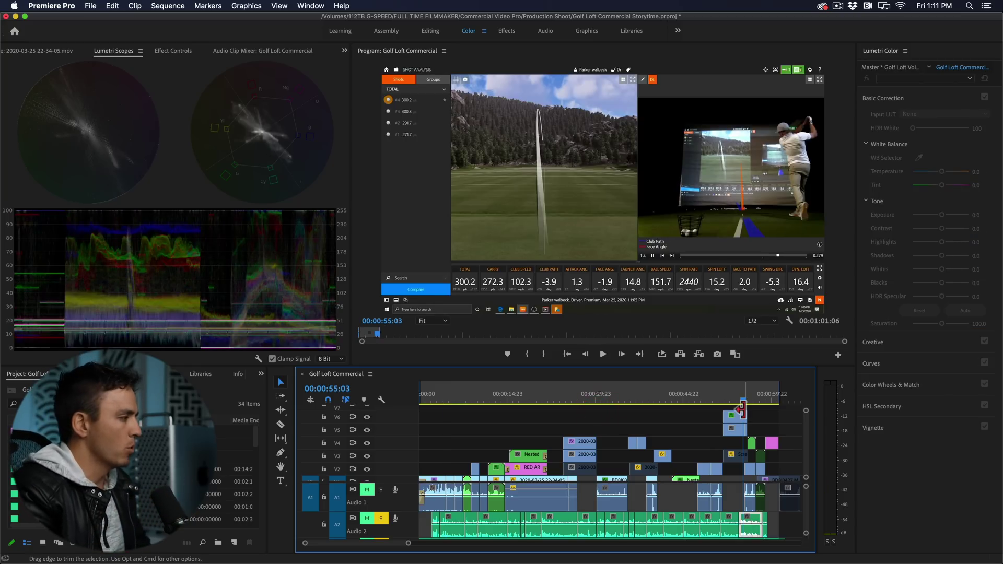
{"action": "left_click", "coordinate": [482, 432]}
{"action": "scroll", "coordinate": [482, 432], "scroll_direction": "up", "scroll_amount": 1}
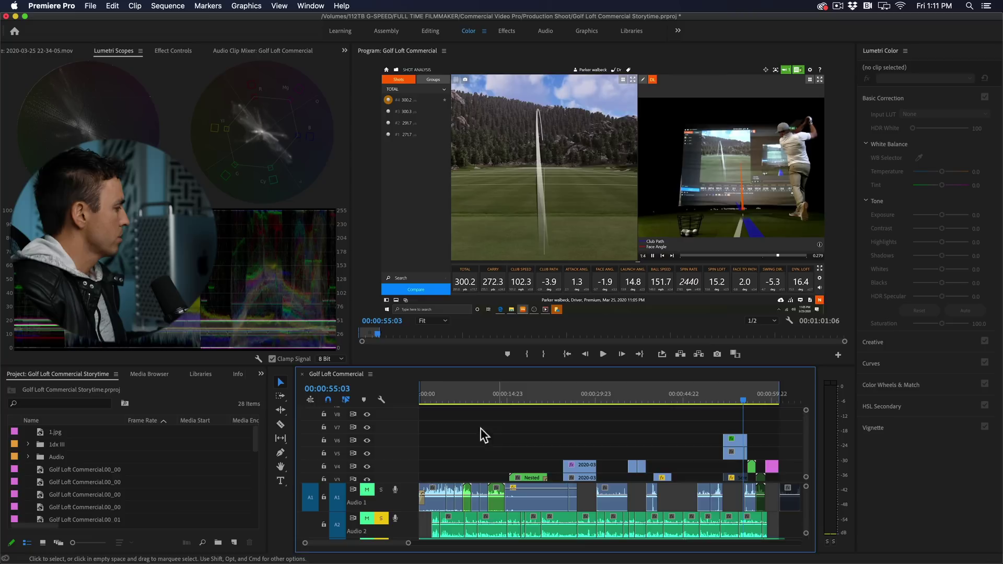
{"action": "left_click", "coordinate": [73, 378]}
Create a new adjustment layer with the default settings from the File > New menu
{"action": "left_click", "coordinate": [91, 5]}
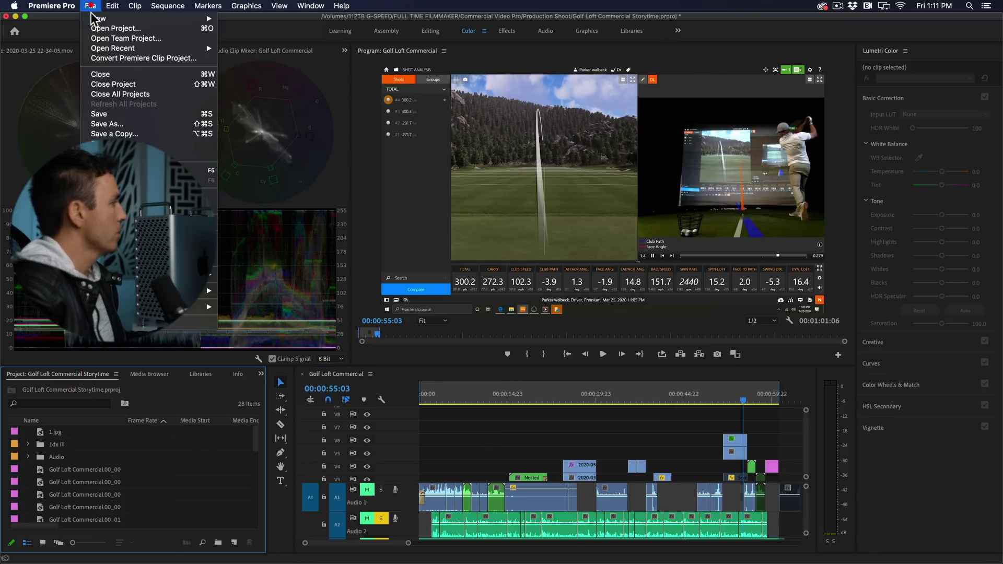
{"action": "mouse_move", "coordinate": [104, 17]}
{"action": "left_click", "coordinate": [282, 126]}
{"action": "key", "text": "Return"}
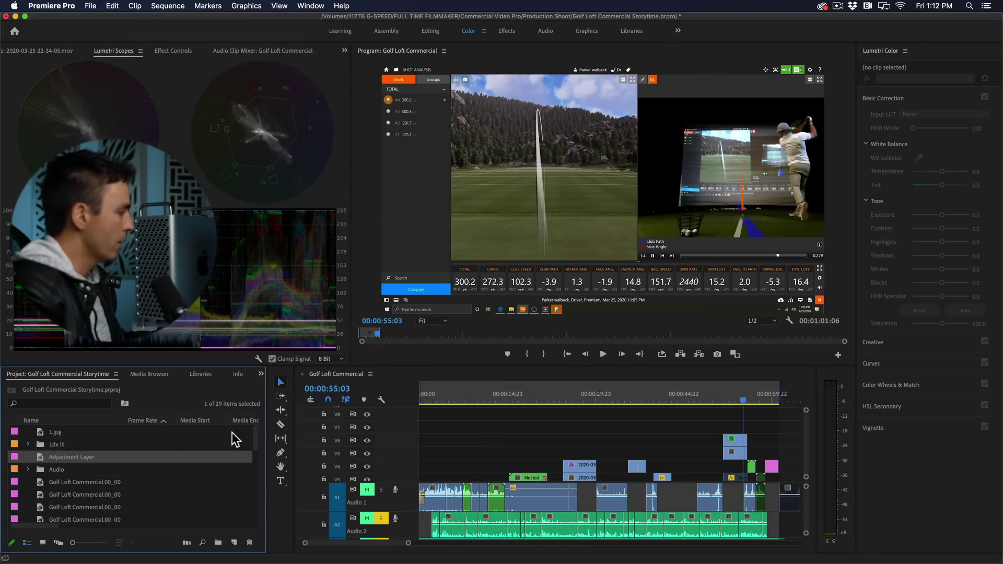
{"action": "key", "text": "ctrl+a"}
Stretch the adjustment layer across the full sequence on the top video track and select it
{"action": "left_click_drag", "start_coordinate": [68, 461], "coordinate": [783, 418]}
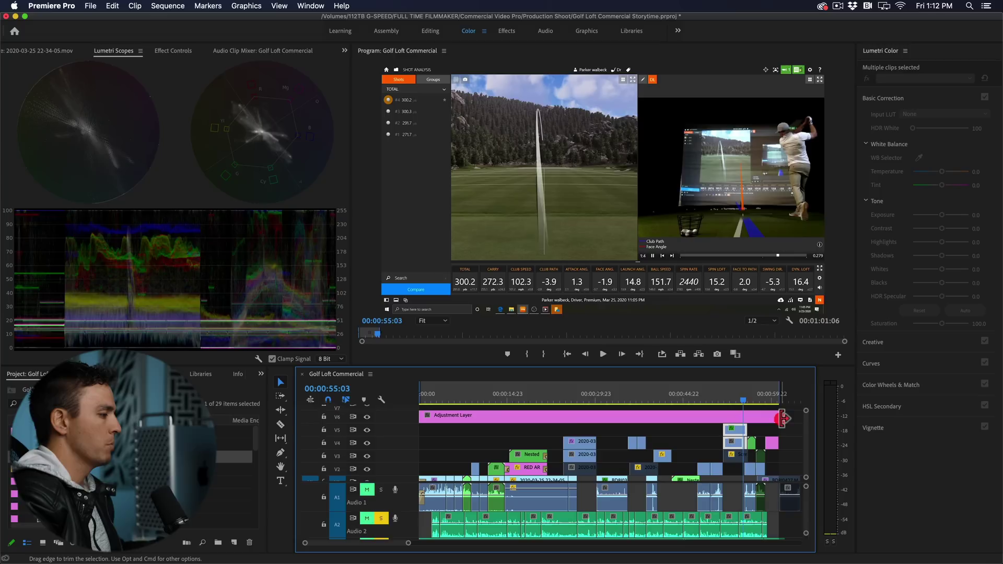
{"action": "left_click", "coordinate": [431, 400]}
{"action": "left_click", "coordinate": [439, 418]}
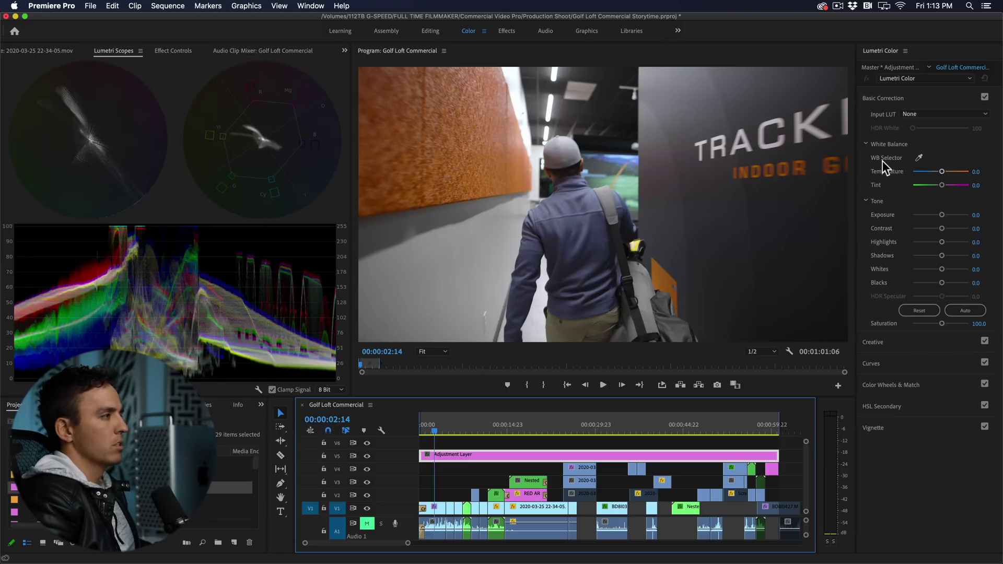
Apply the Lutifyme_Parker_Walbeck_Rec709 look from Lumetri Color's Creative section
{"action": "left_click", "coordinate": [883, 98]}
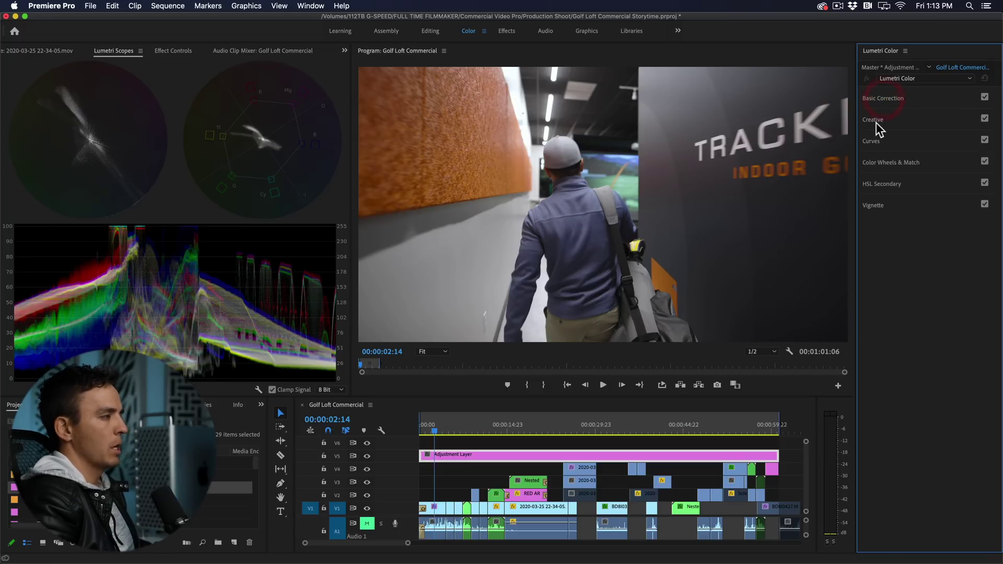
{"action": "left_click", "coordinate": [875, 121]}
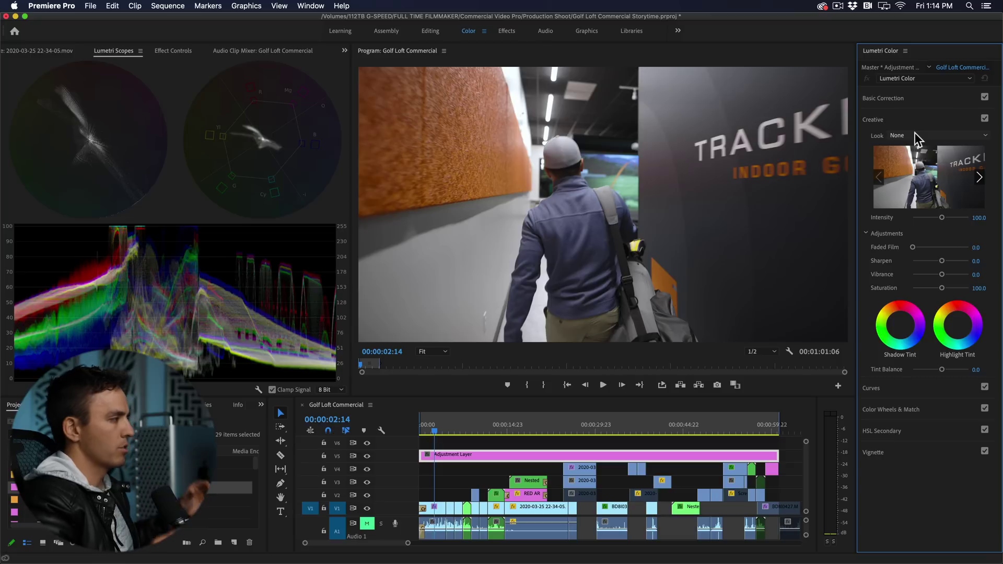
{"action": "left_click", "coordinate": [915, 135]}
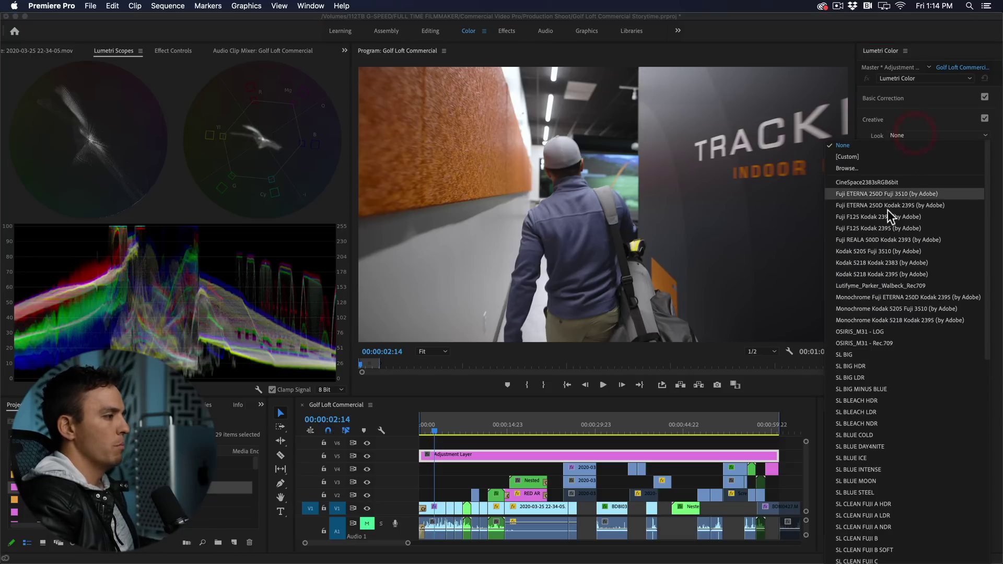
{"action": "left_click", "coordinate": [901, 287]}
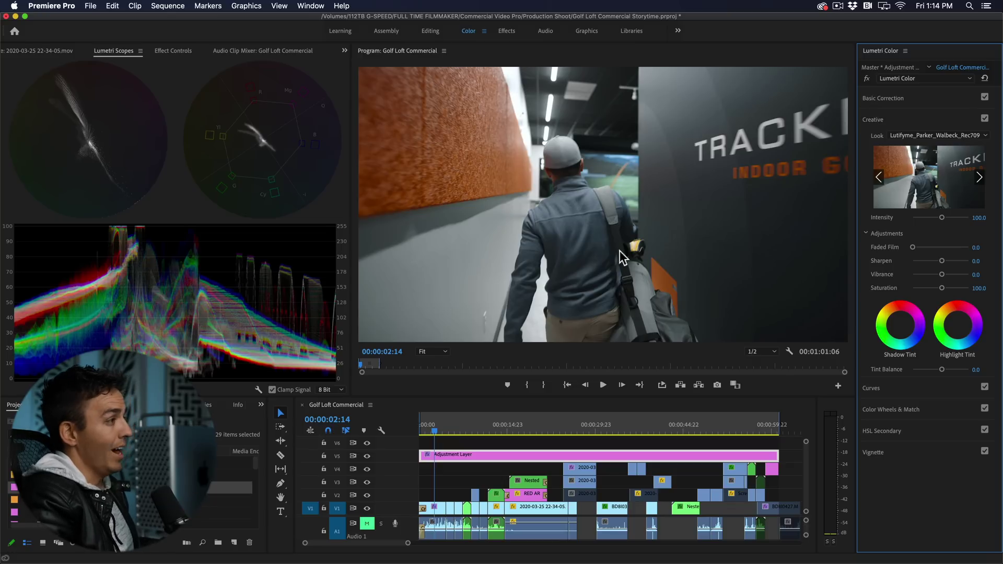
Toggle the Creative look off and on repeatedly to compare the footage with and without it
{"action": "left_click", "coordinate": [985, 119]}
{"action": "left_click", "coordinate": [984, 120]}
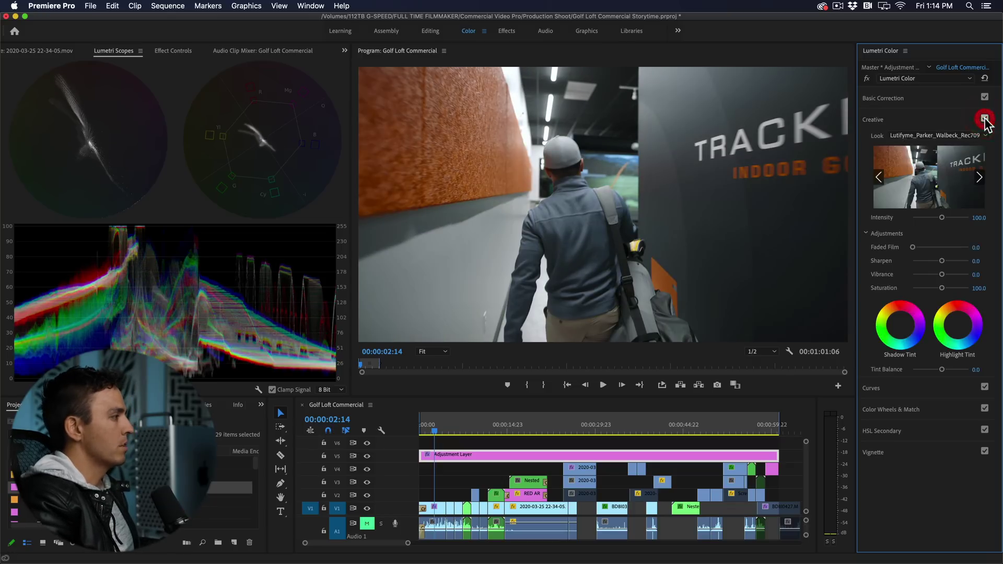
{"action": "left_click", "coordinate": [984, 119]}
{"action": "left_click", "coordinate": [984, 119]}
{"action": "left_click", "coordinate": [985, 119]}
{"action": "left_click", "coordinate": [984, 119]}
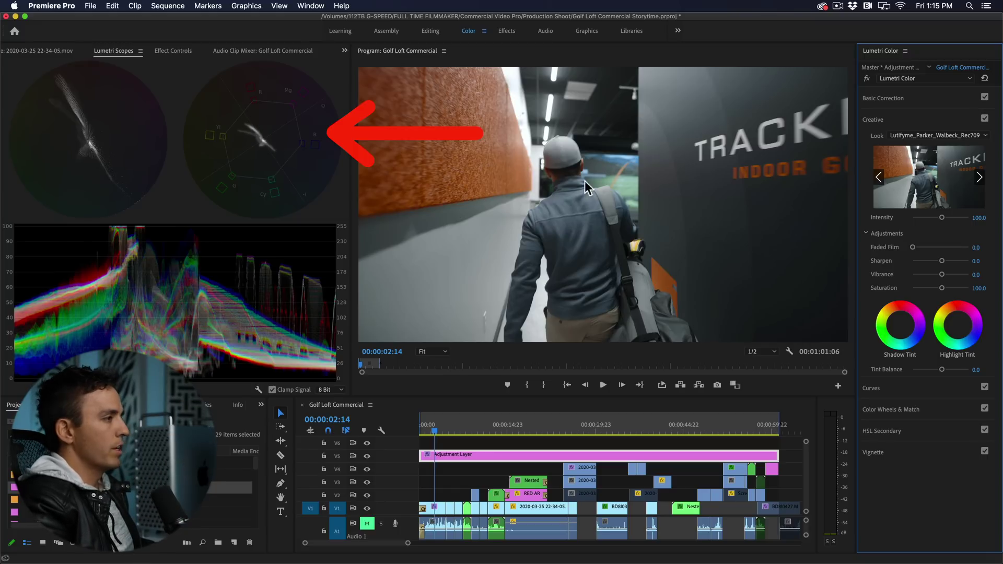
{"action": "left_click", "coordinate": [985, 119]}
{"action": "left_click", "coordinate": [984, 119]}
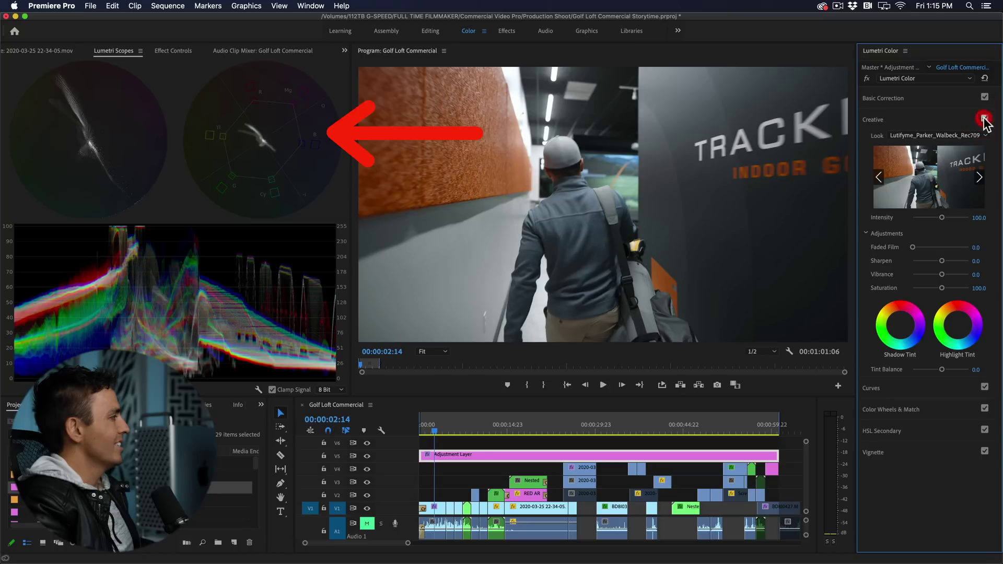
{"action": "left_click", "coordinate": [985, 119]}
{"action": "left_click", "coordinate": [985, 119]}
{"action": "left_click", "coordinate": [985, 120]}
{"action": "left_click", "coordinate": [985, 120]}
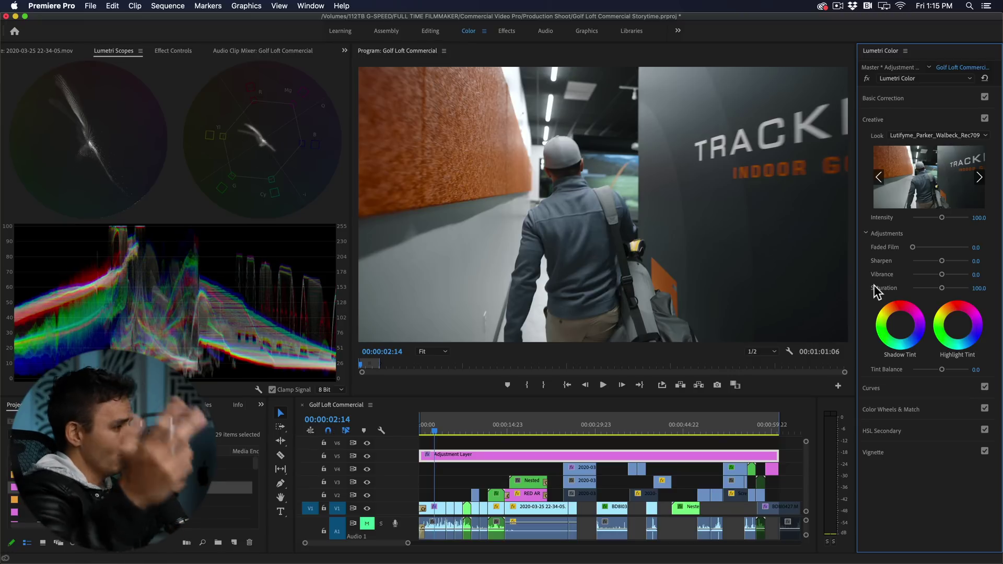
{"action": "key", "text": "space"}
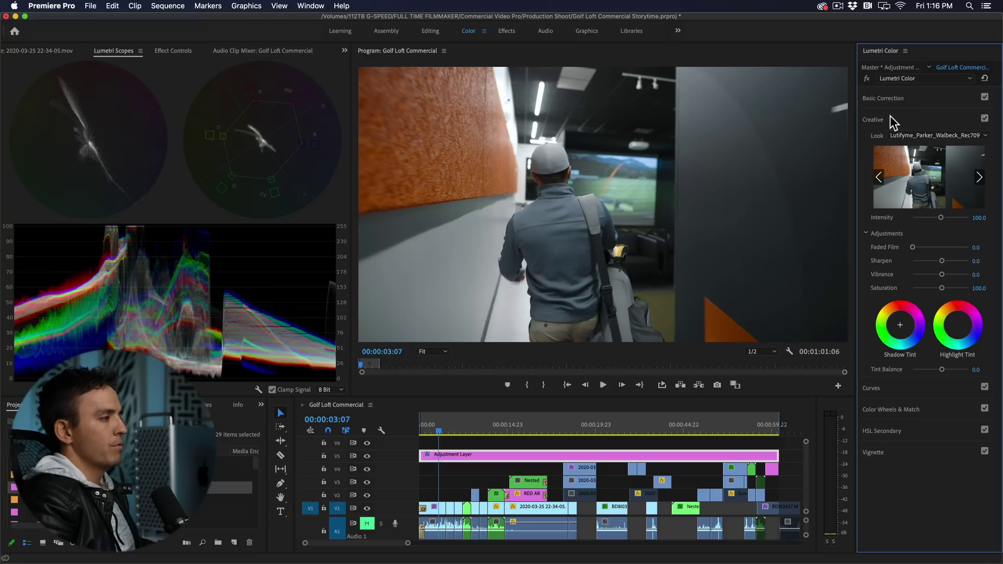
Add points to the RGB curve and pull it into a steeper S-curve for more contrast
{"action": "left_click", "coordinate": [892, 120]}
{"action": "left_click", "coordinate": [881, 141]}
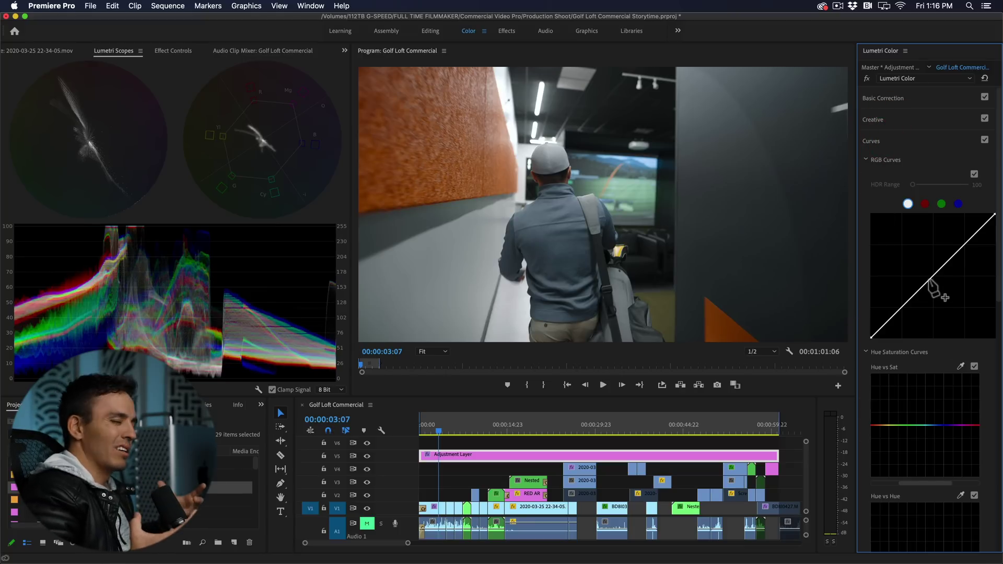
{"action": "left_click", "coordinate": [955, 254]}
{"action": "left_click_drag", "start_coordinate": [901, 315], "coordinate": [906, 310]}
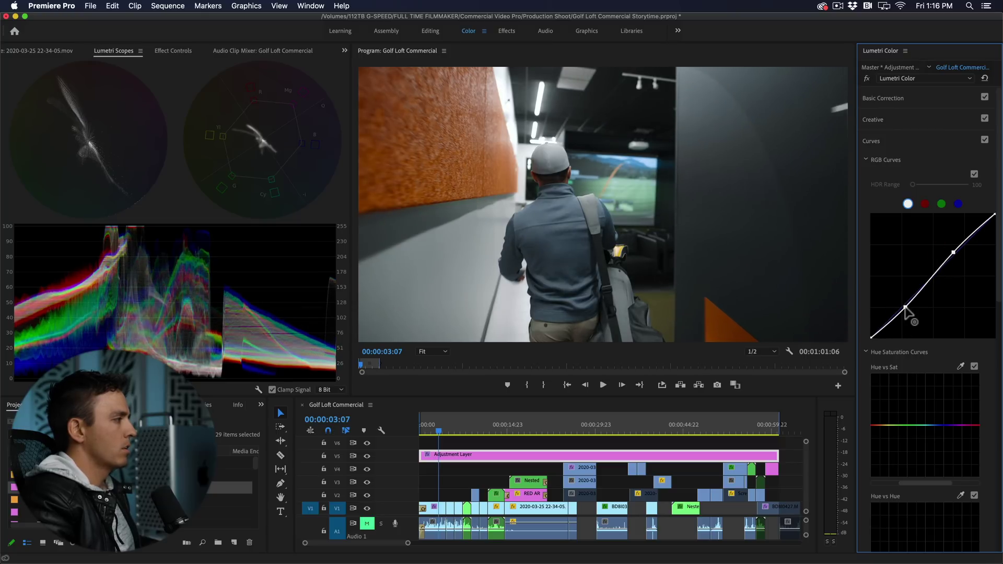
{"action": "left_click_drag", "start_coordinate": [954, 253], "coordinate": [949, 251]}
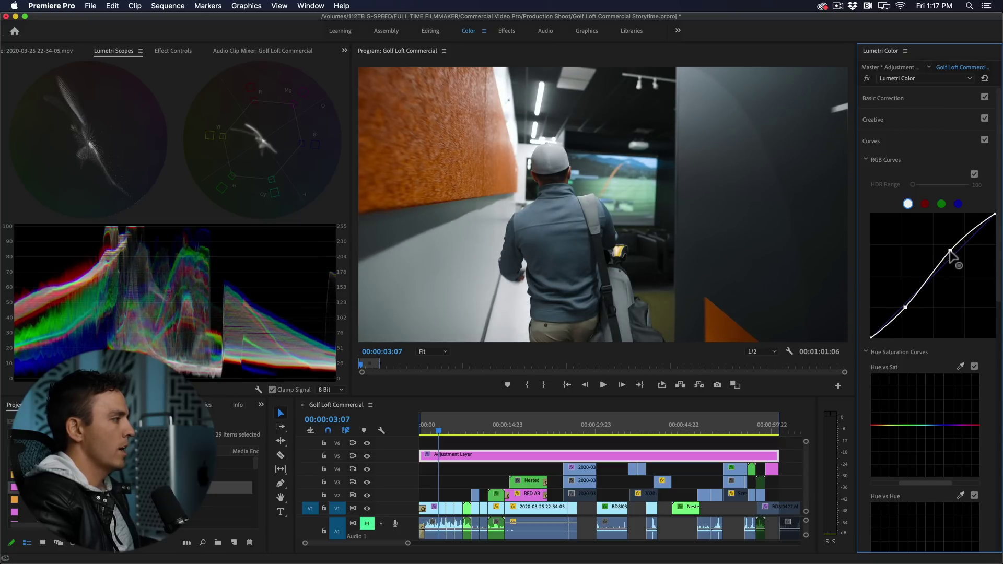
Toggle Curves off and on to compare, then scrub through the hallway shot to check it
{"action": "left_click", "coordinate": [984, 140]}
{"action": "left_click", "coordinate": [985, 140]}
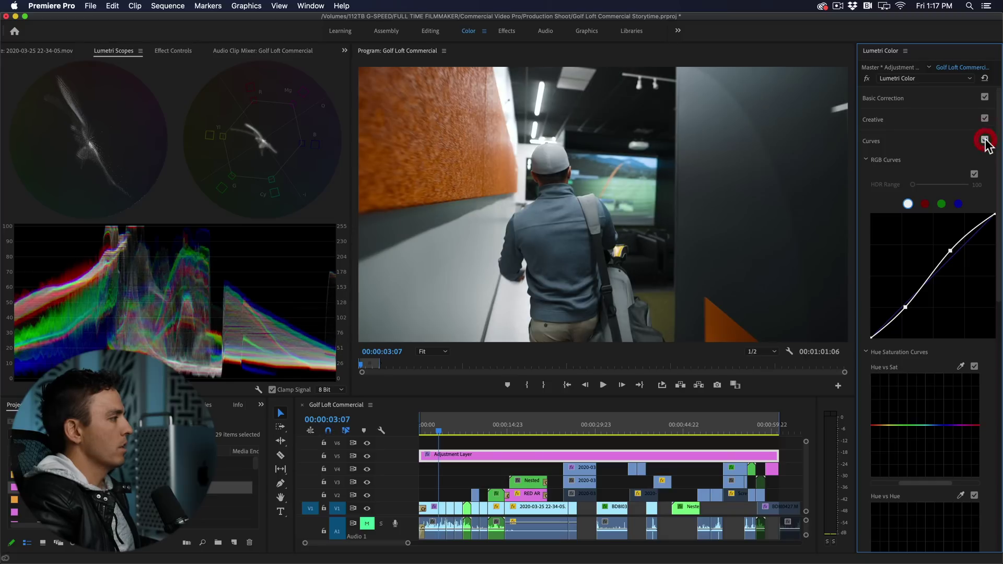
{"action": "left_click", "coordinate": [984, 140]}
{"action": "left_click", "coordinate": [984, 140]}
{"action": "left_click", "coordinate": [985, 140]}
{"action": "left_click", "coordinate": [985, 140]}
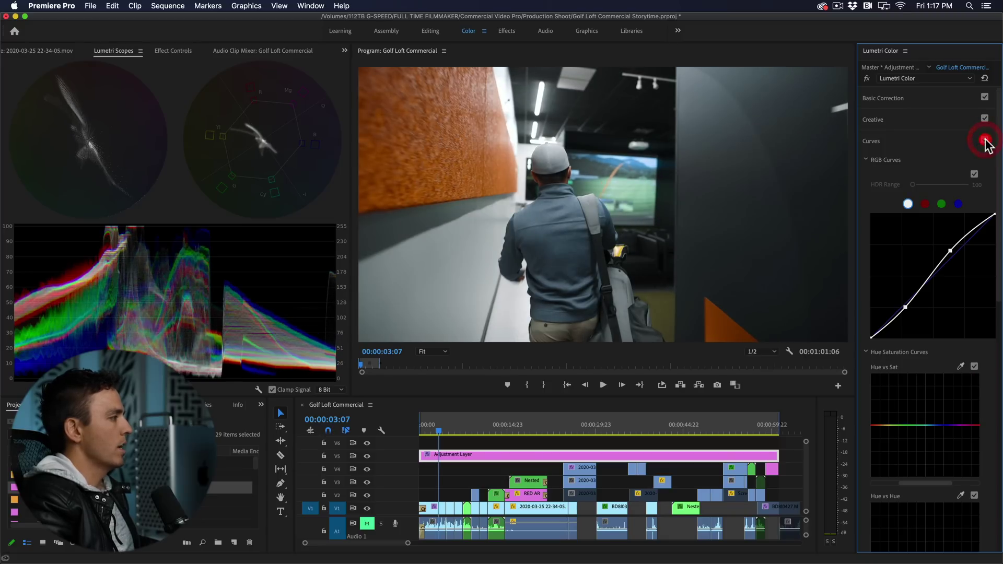
{"action": "left_click", "coordinate": [430, 427]}
{"action": "left_click_drag", "start_coordinate": [430, 433], "coordinate": [440, 430]}
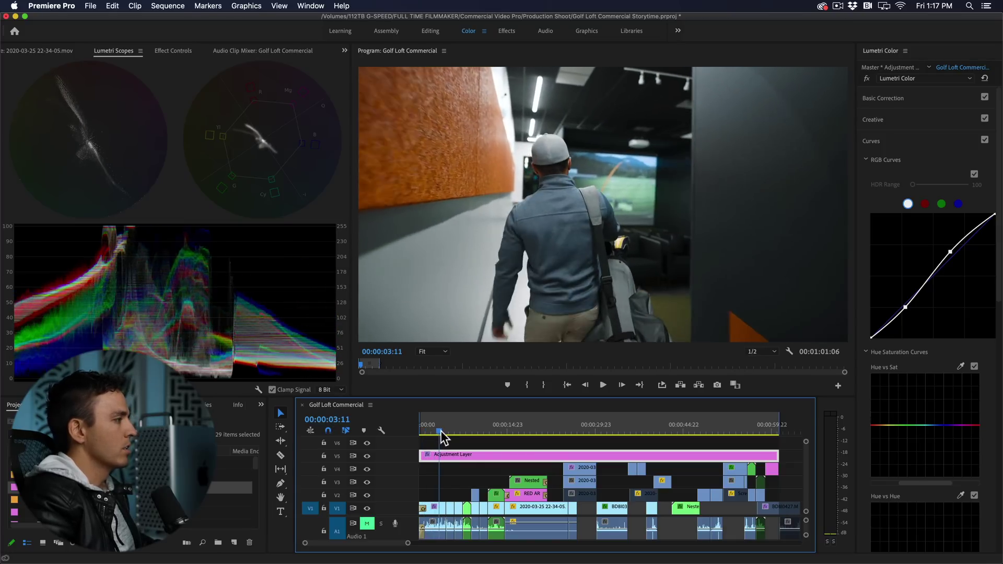
{"action": "key", "text": "space"}
Add Hue vs Sat points, raising yellow-orange saturation and lowering the blue-magenta range
{"action": "scroll", "coordinate": [923, 362], "scroll_direction": "down", "scroll_amount": 3}
{"action": "scroll", "coordinate": [924, 360], "scroll_direction": "down", "scroll_amount": 1}
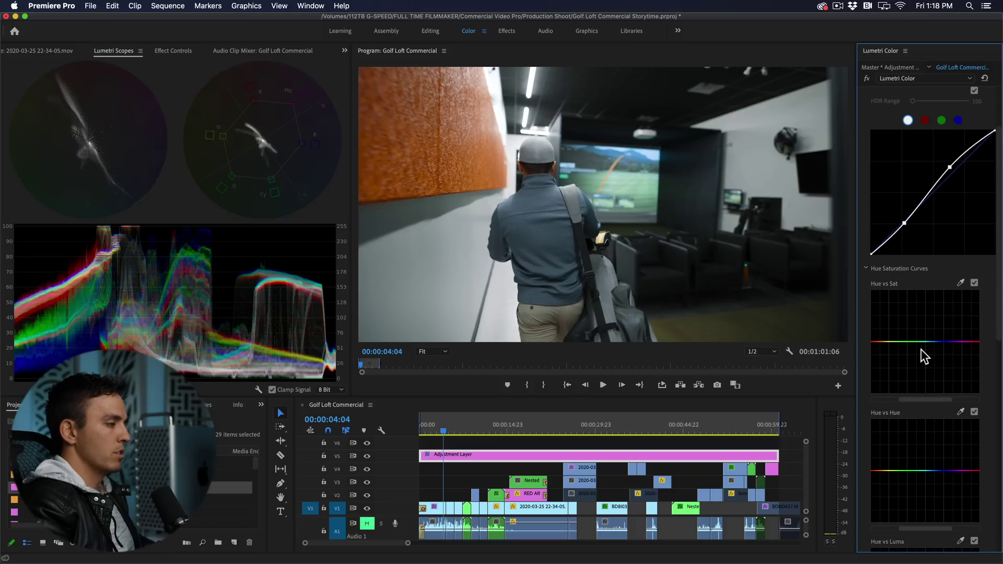
{"action": "left_click", "coordinate": [880, 342]}
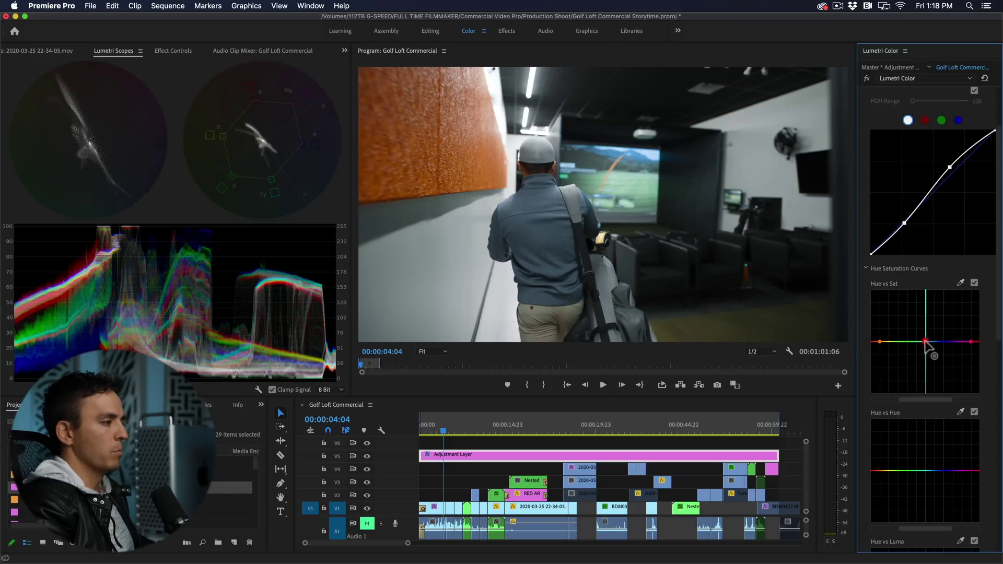
{"action": "left_click", "coordinate": [925, 342]}
{"action": "mouse_move", "coordinate": [905, 342]}
{"action": "left_mouse_down"}
{"action": "mouse_move", "coordinate": [902, 330]}
{"action": "mouse_move", "coordinate": [900, 348]}
{"action": "left_mouse_up"}
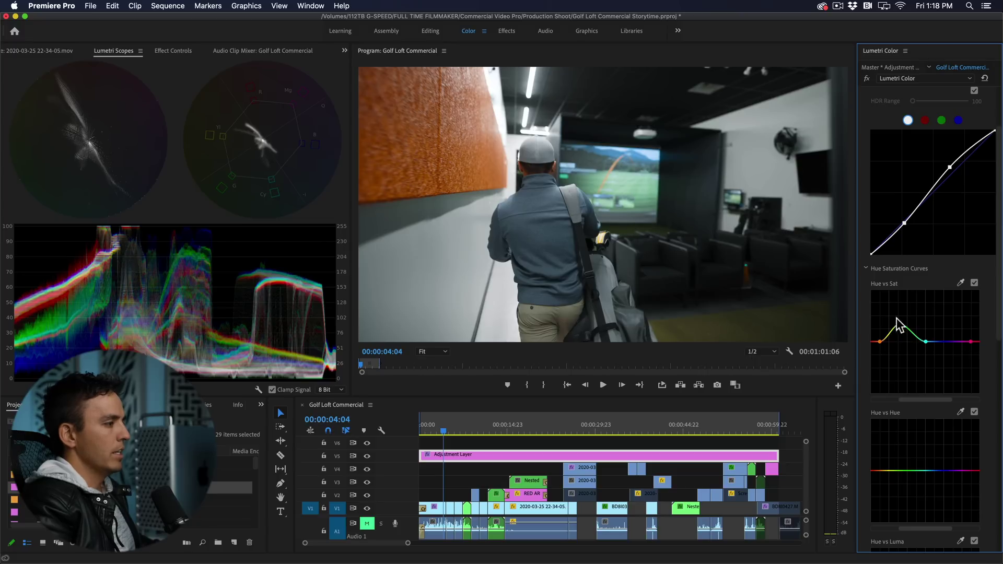
{"action": "mouse_move", "coordinate": [900, 328]}
{"action": "left_mouse_down"}
{"action": "mouse_move", "coordinate": [885, 329]}
{"action": "mouse_move", "coordinate": [885, 349]}
{"action": "mouse_move", "coordinate": [889, 334]}
{"action": "left_mouse_up"}
{"action": "mouse_move", "coordinate": [945, 349]}
{"action": "left_mouse_down"}
{"action": "mouse_move", "coordinate": [943, 340]}
{"action": "mouse_move", "coordinate": [944, 355]}
{"action": "left_mouse_up"}
{"action": "scroll", "coordinate": [970, 333], "scroll_direction": "down", "scroll_amount": 3}
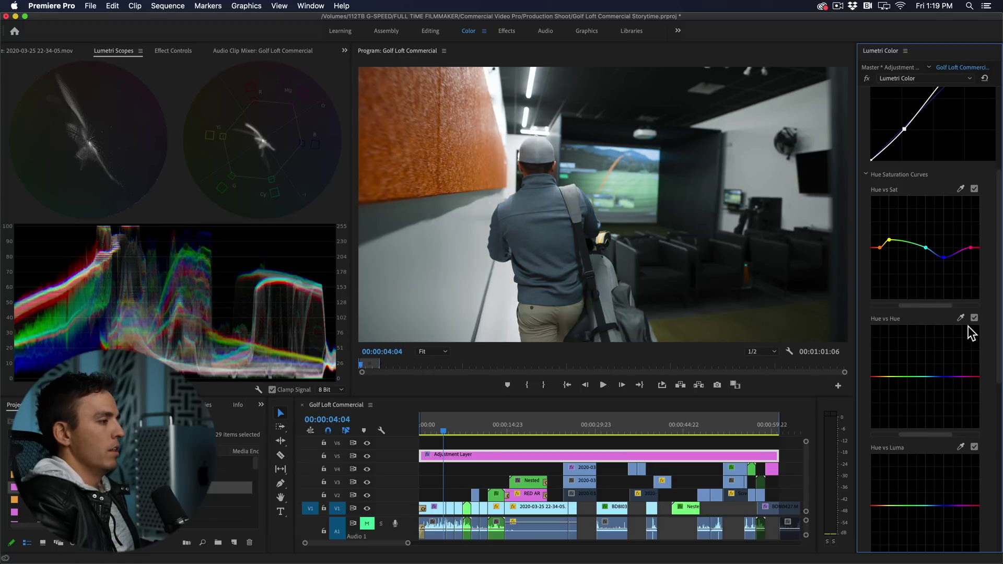
Add a Hue vs Hue point and drag the curve to shift the yellow and blue hues
{"action": "left_click", "coordinate": [880, 376]}
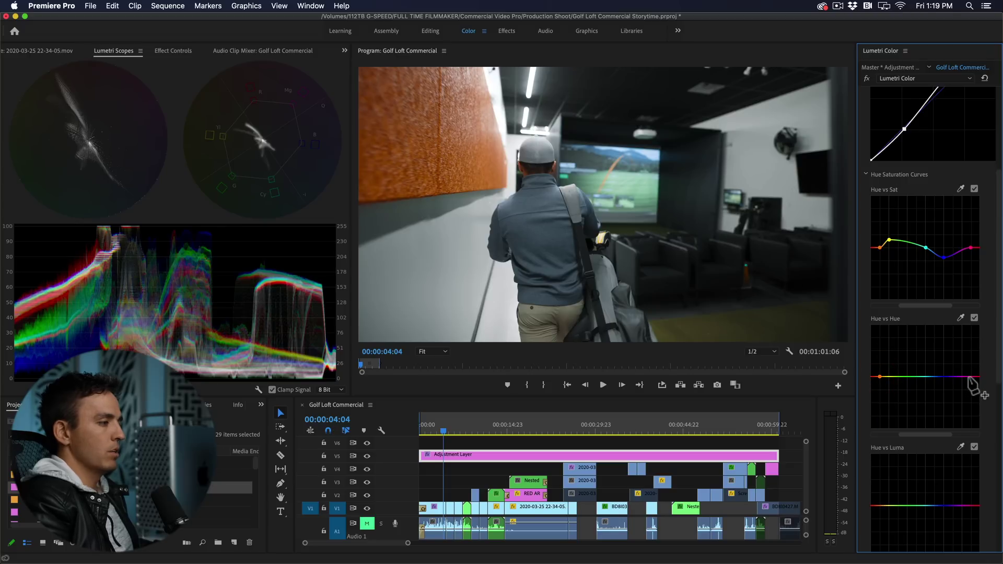
{"action": "mouse_move", "coordinate": [898, 370]}
{"action": "left_mouse_down"}
{"action": "mouse_move", "coordinate": [893, 361]}
{"action": "mouse_move", "coordinate": [891, 376]}
{"action": "left_mouse_up"}
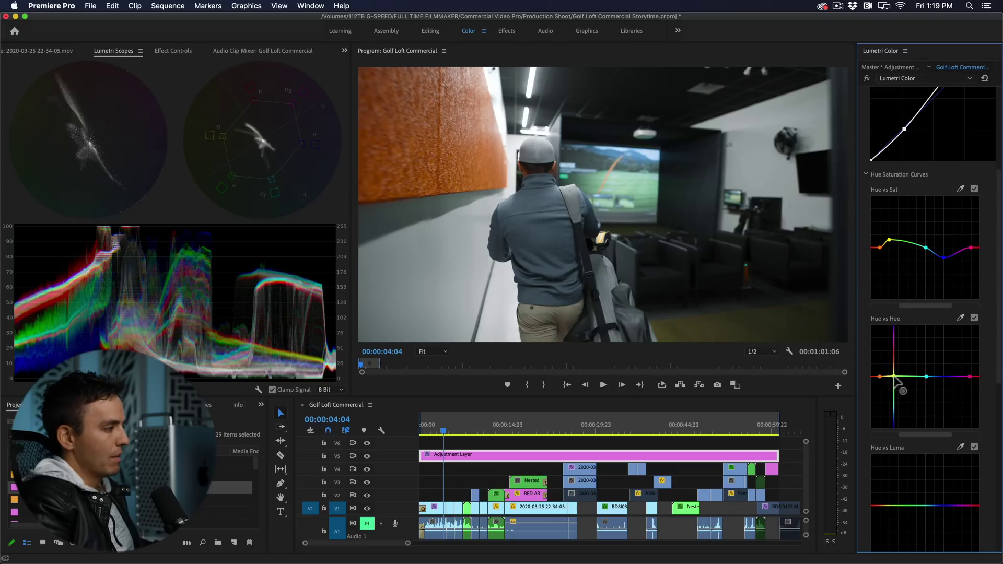
{"action": "left_click_drag", "start_coordinate": [896, 388], "coordinate": [948, 381]}
Toggle the Curves grade off and on to compare the result
{"action": "scroll", "coordinate": [979, 398], "scroll_direction": "down", "scroll_amount": 2}
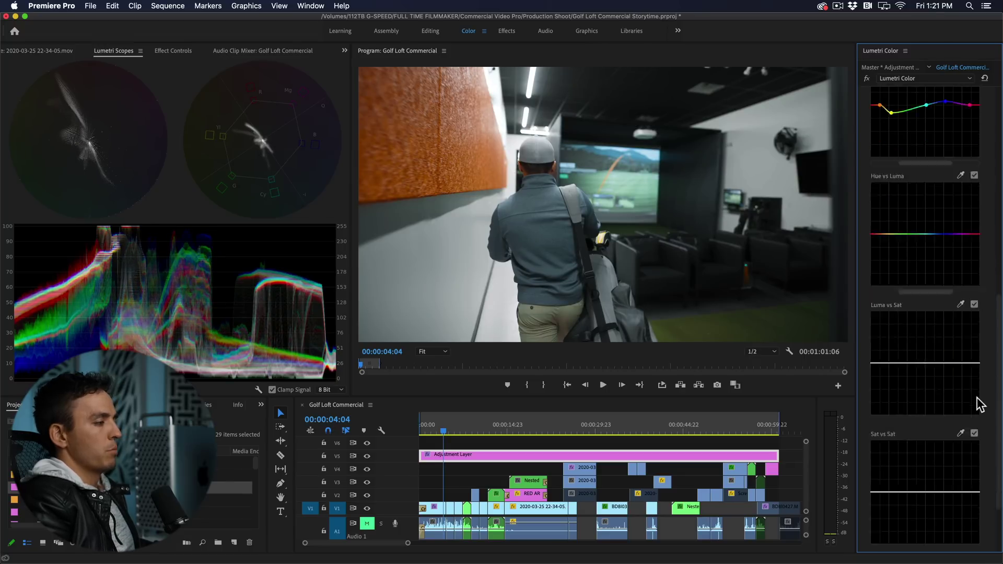
{"action": "scroll", "coordinate": [979, 405], "scroll_direction": "up", "scroll_amount": 6}
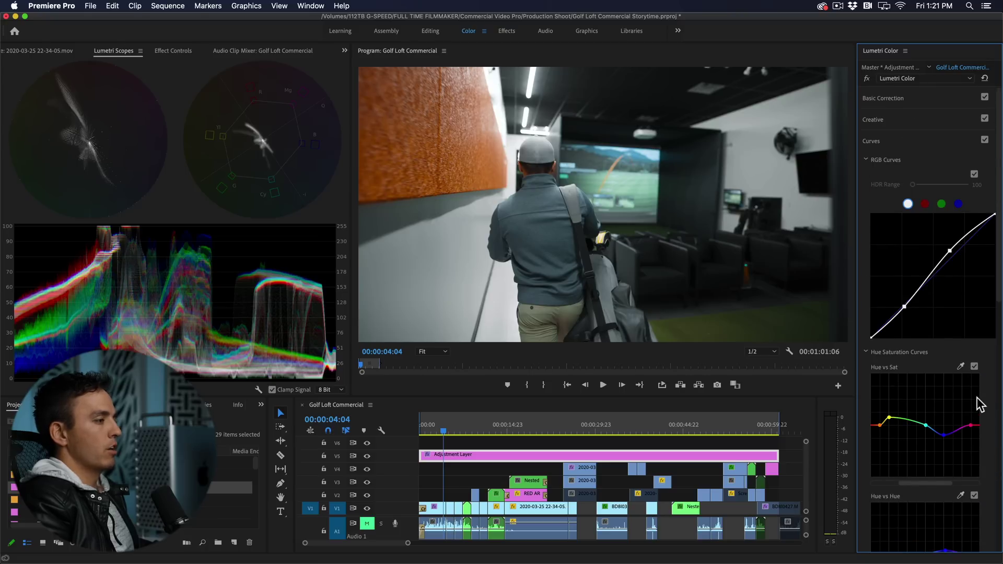
{"action": "left_click", "coordinate": [985, 140]}
{"action": "left_click", "coordinate": [985, 140]}
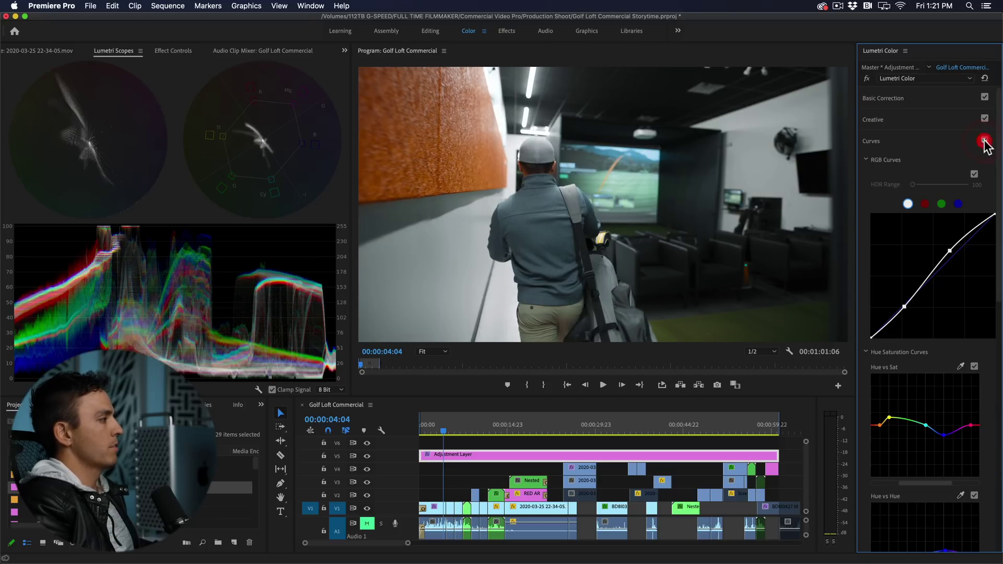
{"action": "left_click", "coordinate": [985, 140]}
{"action": "left_click", "coordinate": [985, 140]}
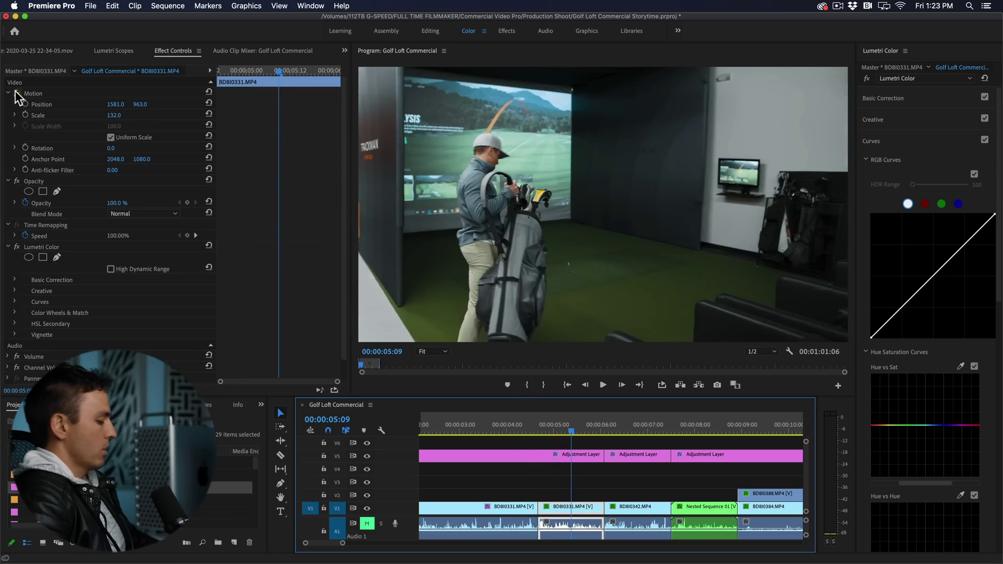
Select the cut adjustment-layer section, move to 00:00:07:20, and bypass its effect to compare
{"action": "left_click", "coordinate": [633, 432]}
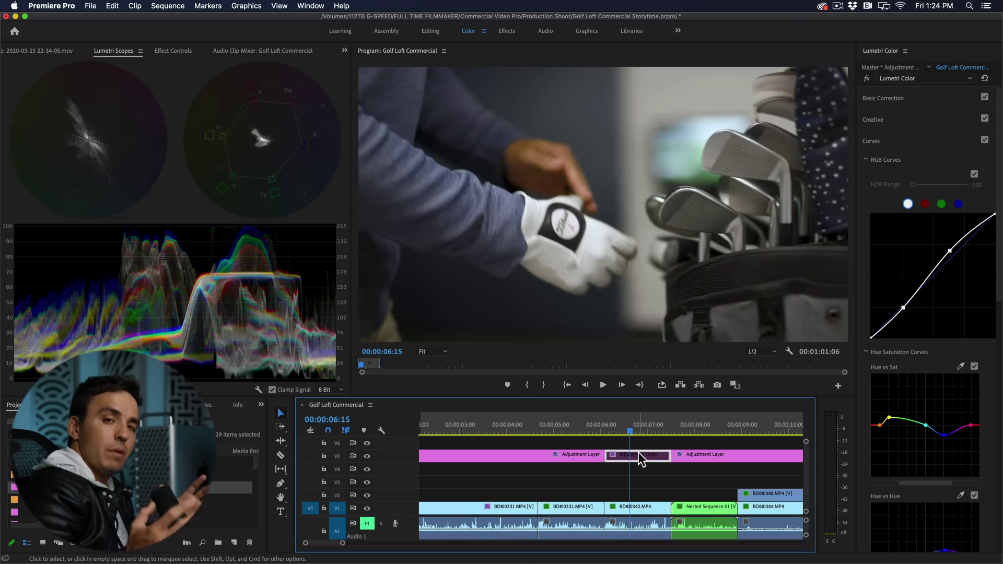
{"action": "left_click", "coordinate": [687, 431]}
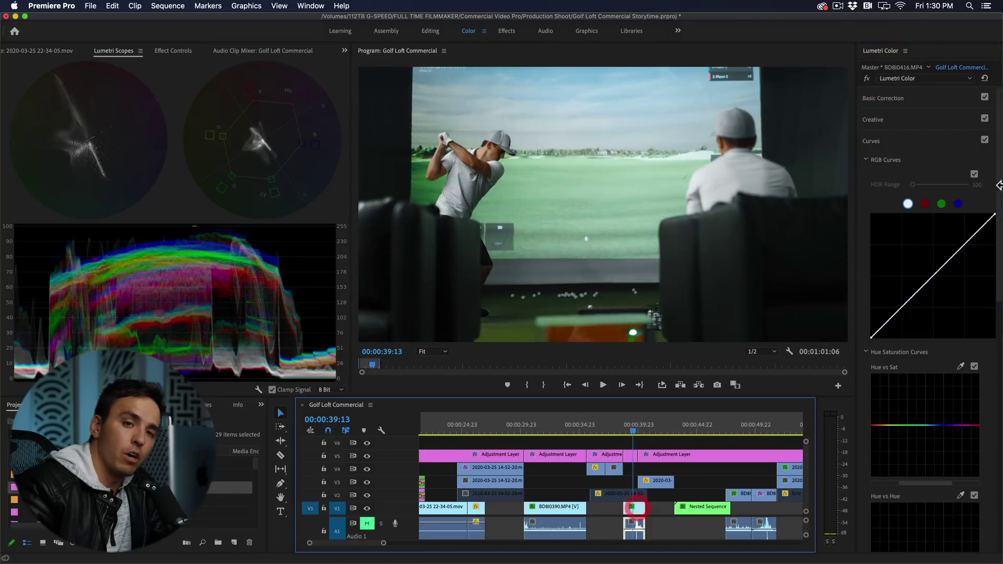
{"action": "left_click", "coordinate": [867, 79]}
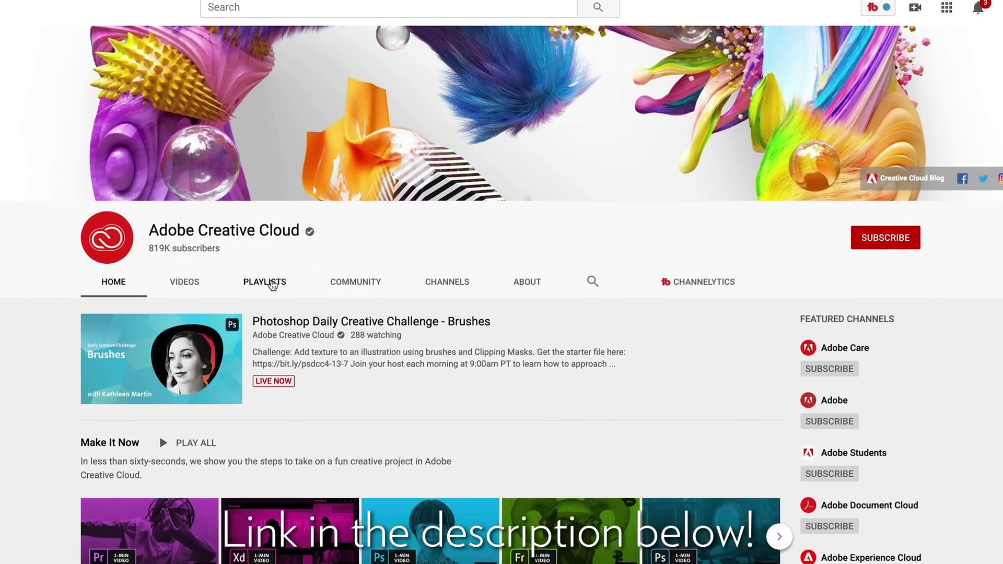
Show the Adobe Creative Cloud channel's Playlists tab
{"action": "left_click", "coordinate": [268, 284]}
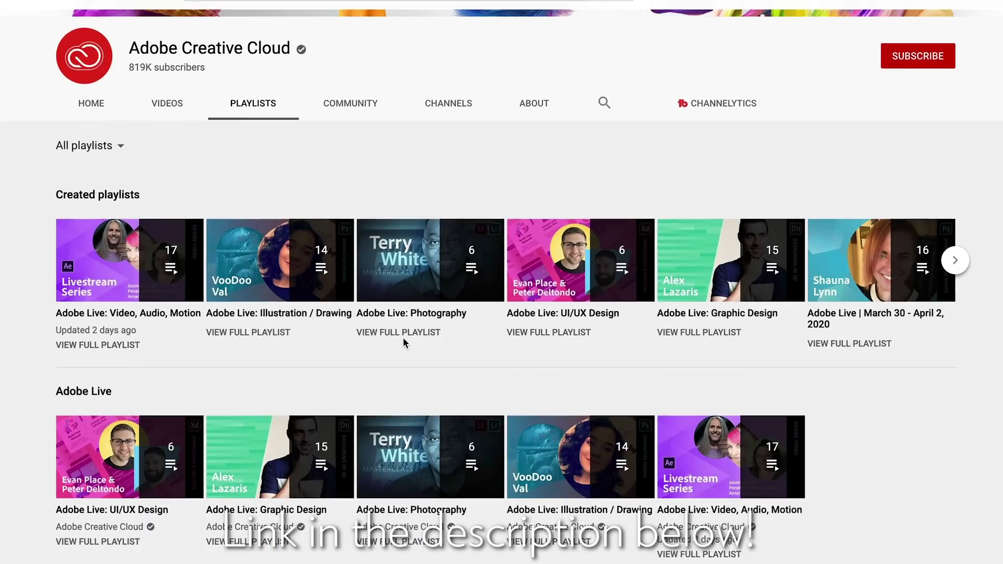